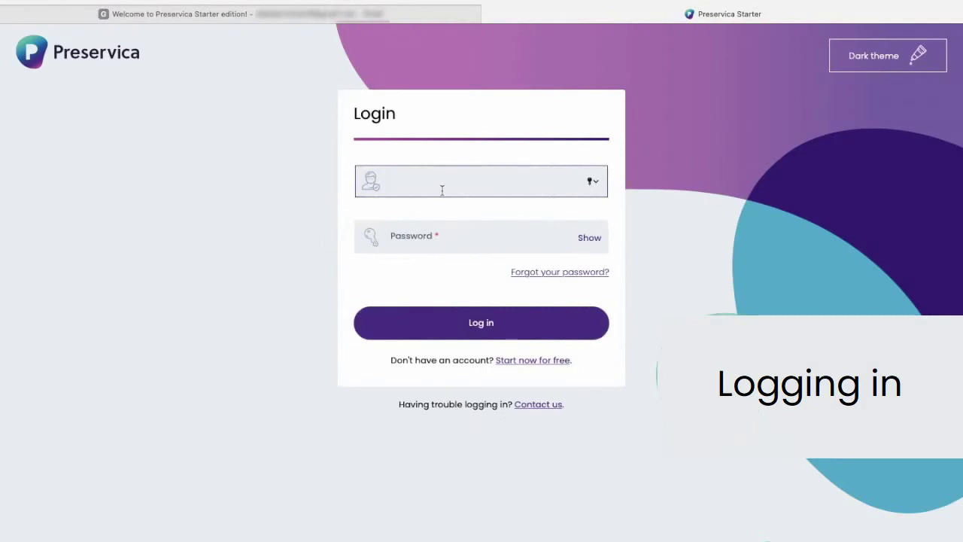
# Step: Sign in to Preservica Starter with the browser's saved login credentials
pyautogui.click(444, 186)
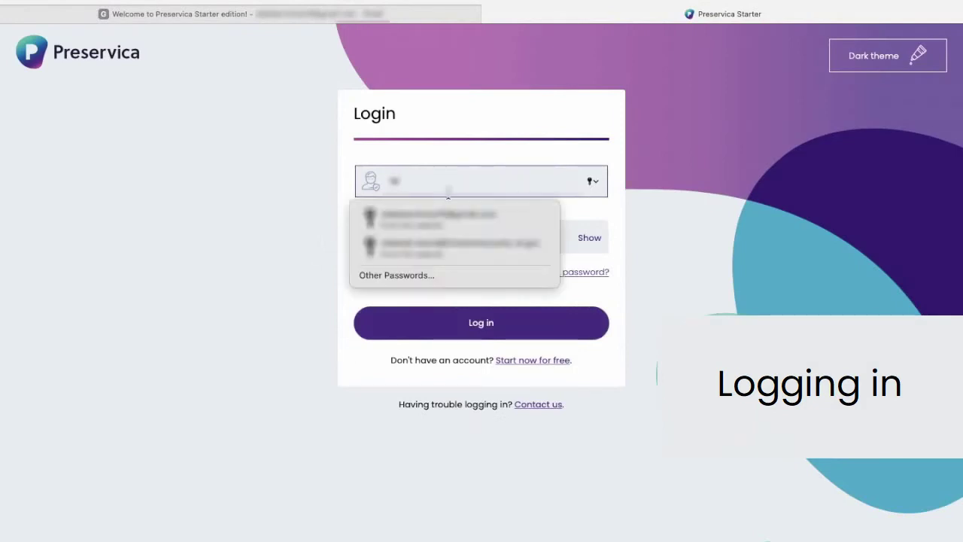
pyautogui.click(447, 211)
pyautogui.click(475, 323)
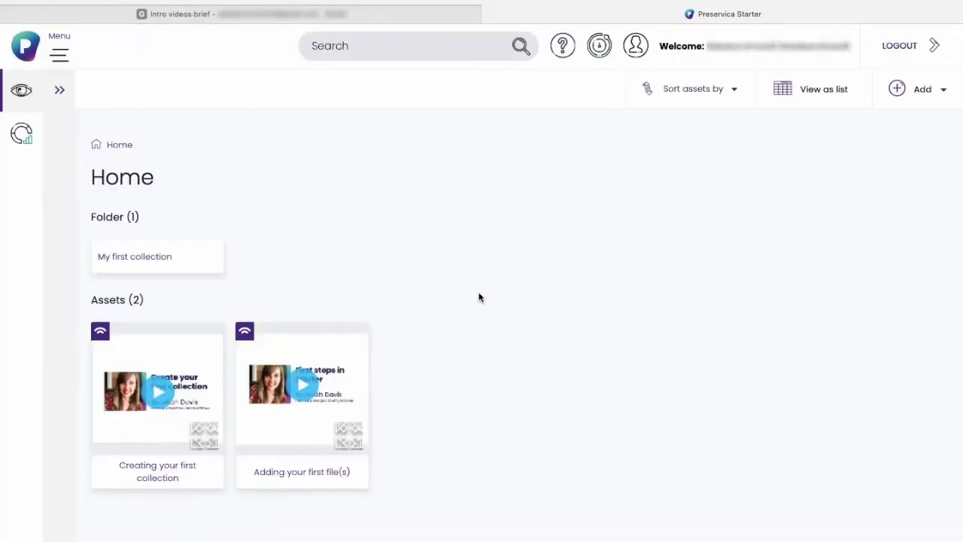
# Step: Drag the PH12.1004 Big Spring JPG from Finder onto the Home page to upload it
pyautogui.moveTo(481, 2)
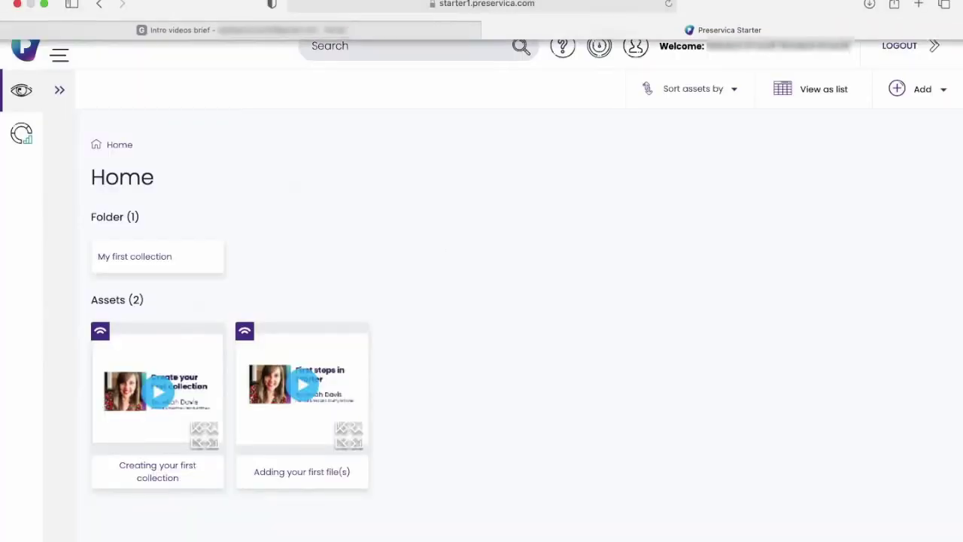
pyautogui.click(44, 6)
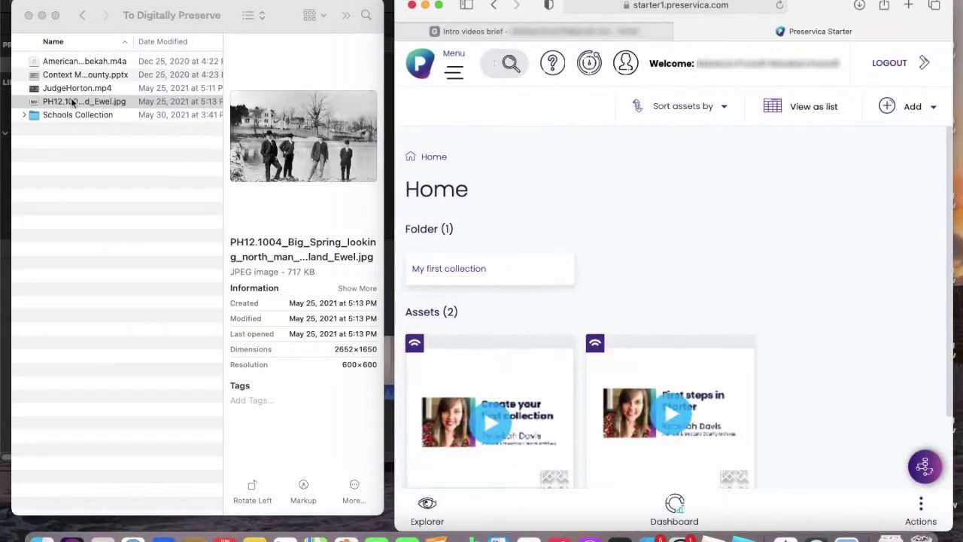
pyautogui.moveTo(73, 103); pyautogui.dragTo(576, 267)
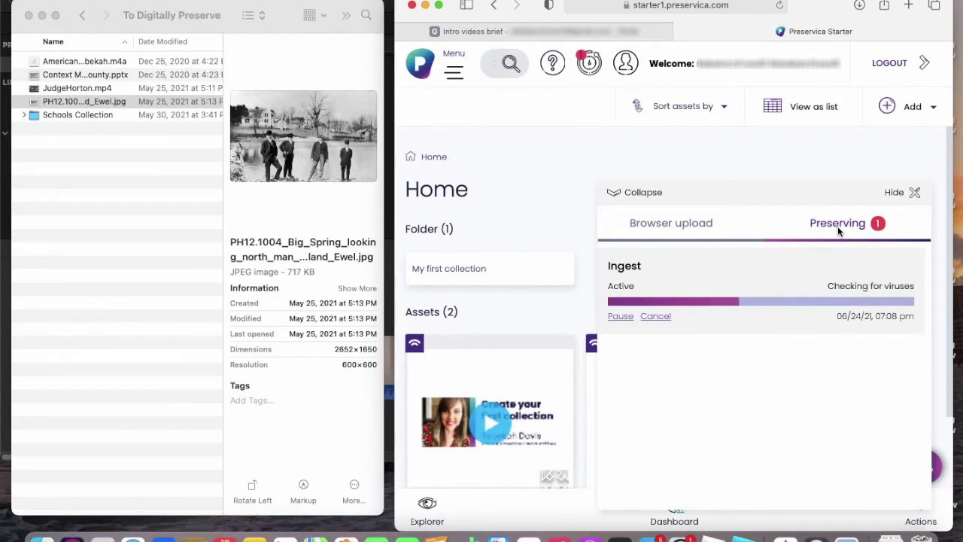
# Step: Upload JudgeHorton.mp4 using Add > Upload a file
pyautogui.click(913, 107)
pyautogui.click(888, 164)
pyautogui.click(910, 110)
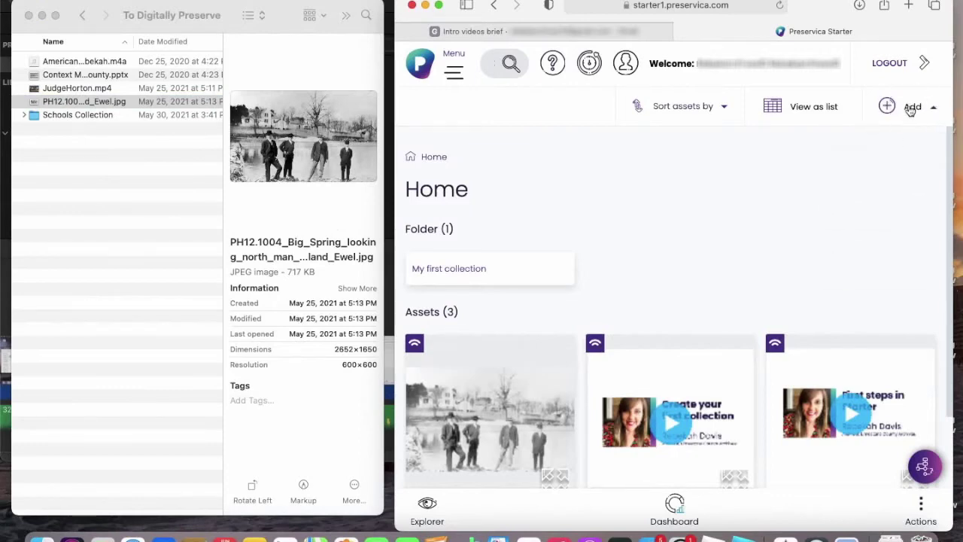
pyautogui.click(910, 109)
pyautogui.click(887, 170)
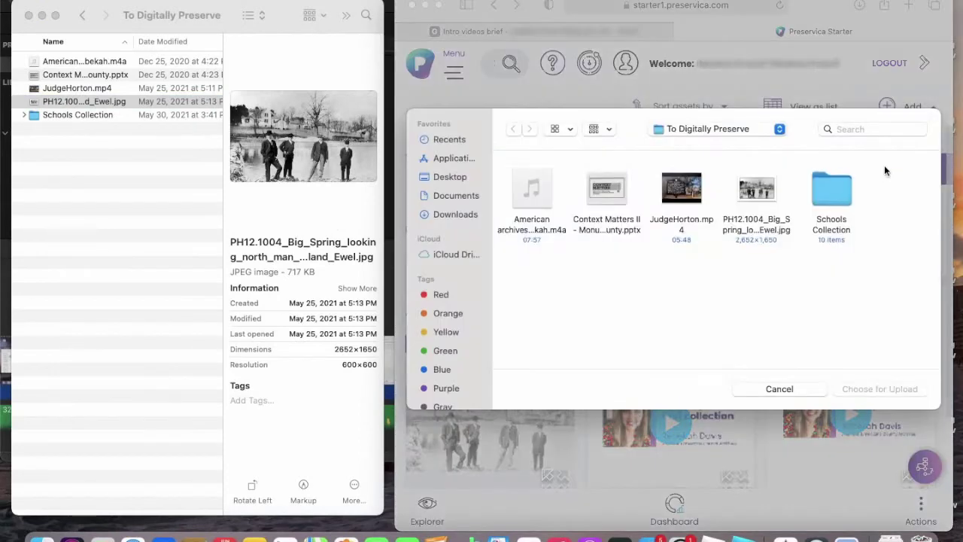
pyautogui.click(681, 190)
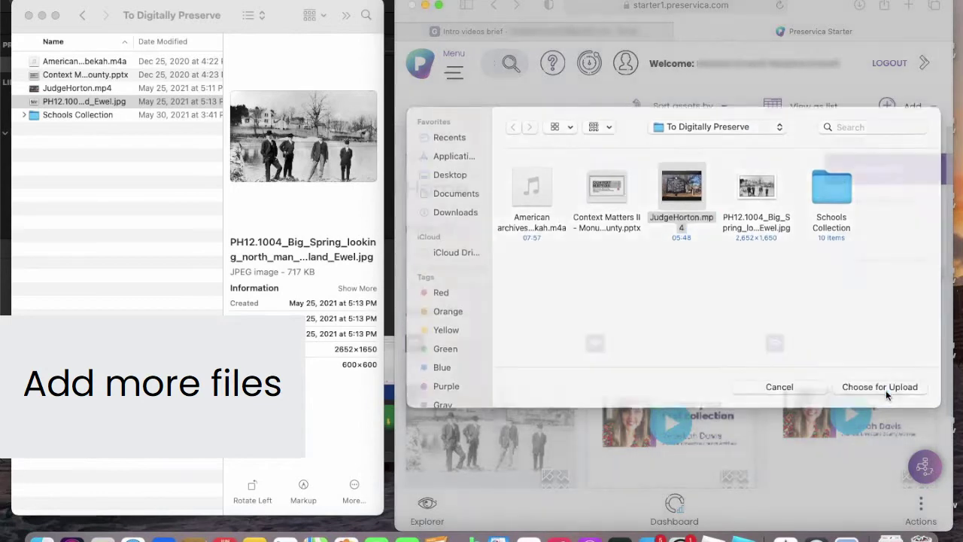
pyautogui.click(886, 390)
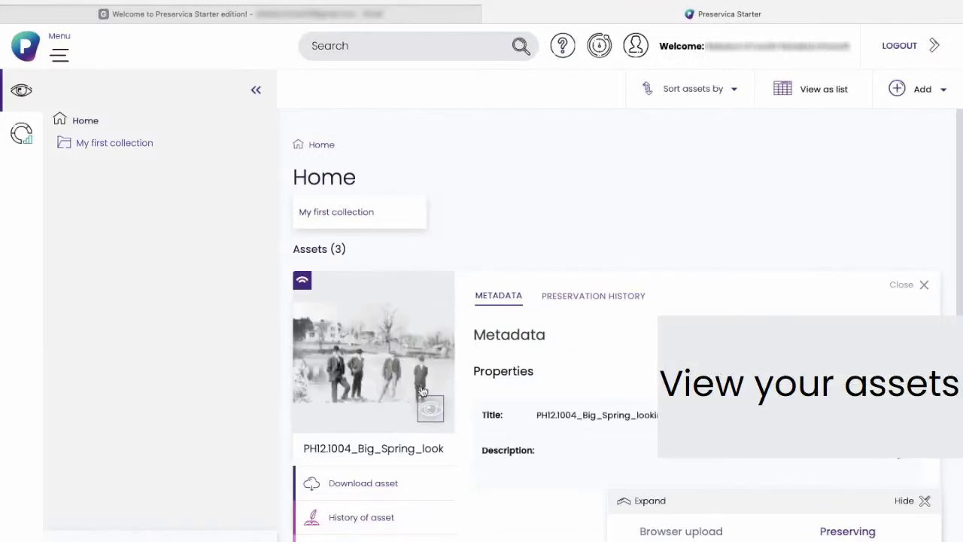
pyautogui.click(430, 409)
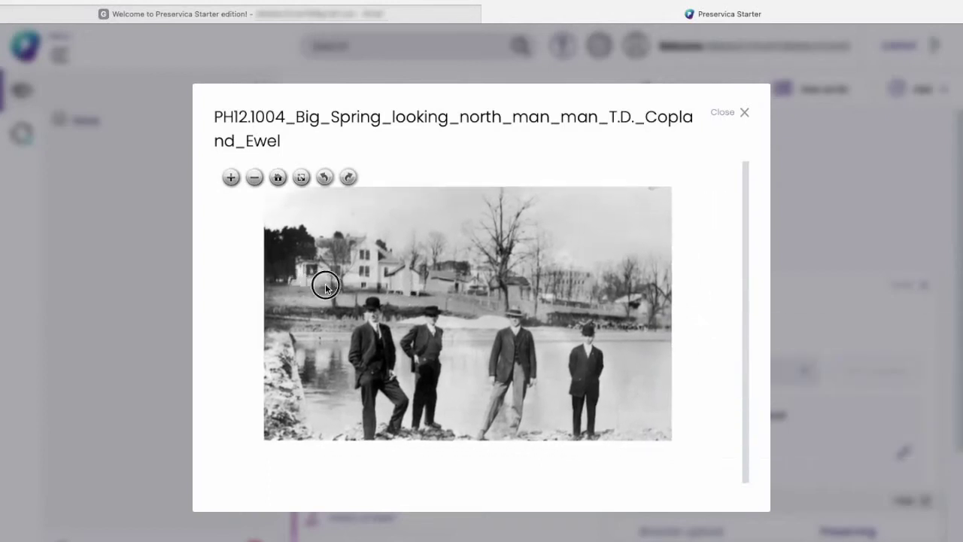
pyautogui.click(230, 177)
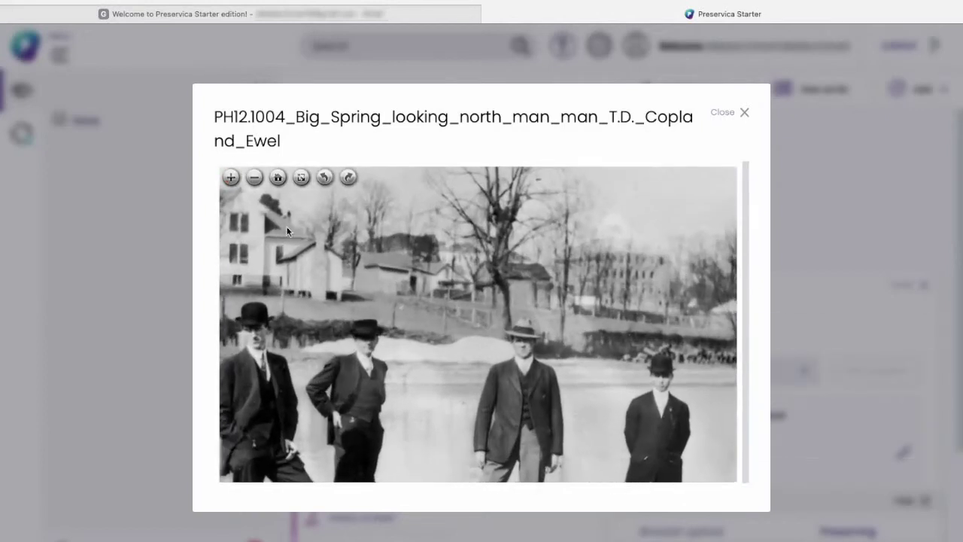
pyautogui.moveTo(392, 313); pyautogui.dragTo(476, 232)
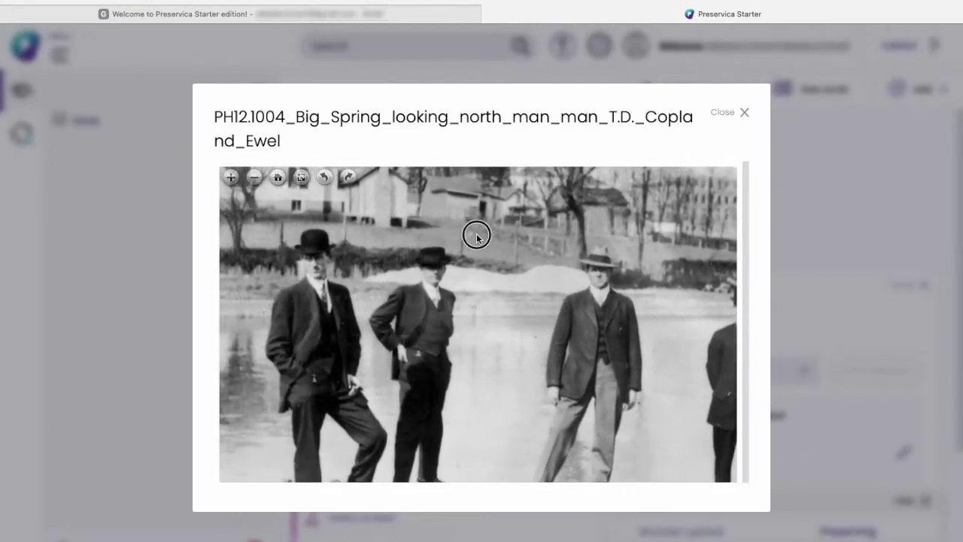
pyautogui.click(726, 111)
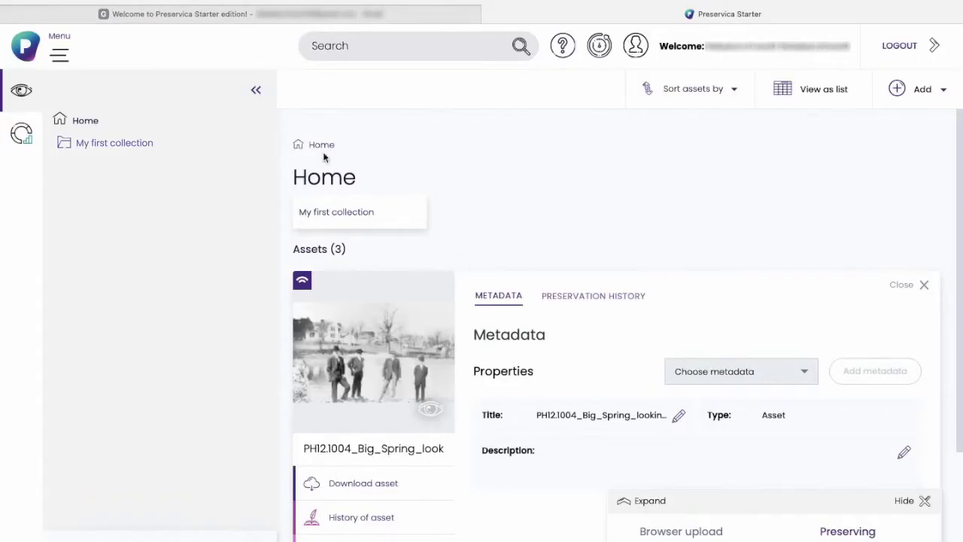
pyautogui.scroll(-2, 480, 360)
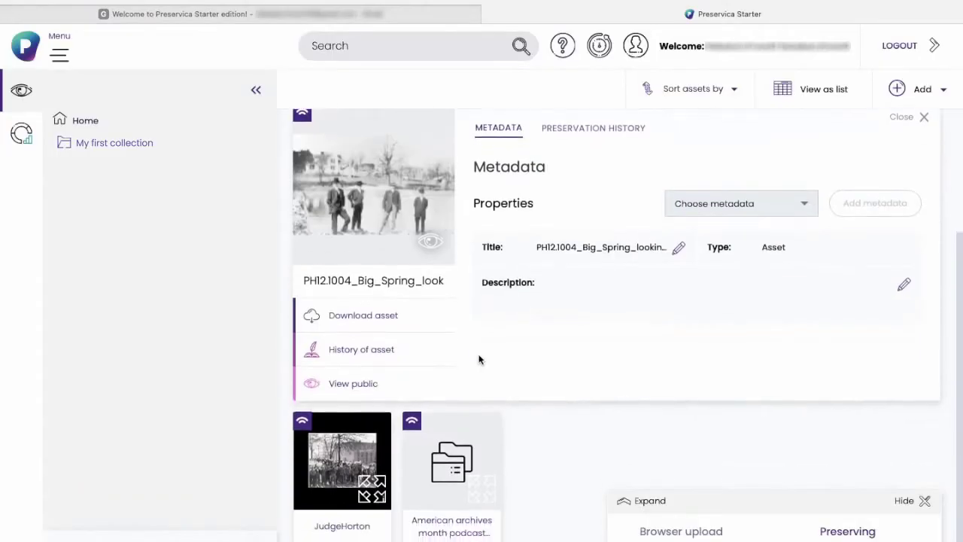
# Step: Open the JudgeHorton video's details and play its preview with the volume raised
pyautogui.click(352, 465)
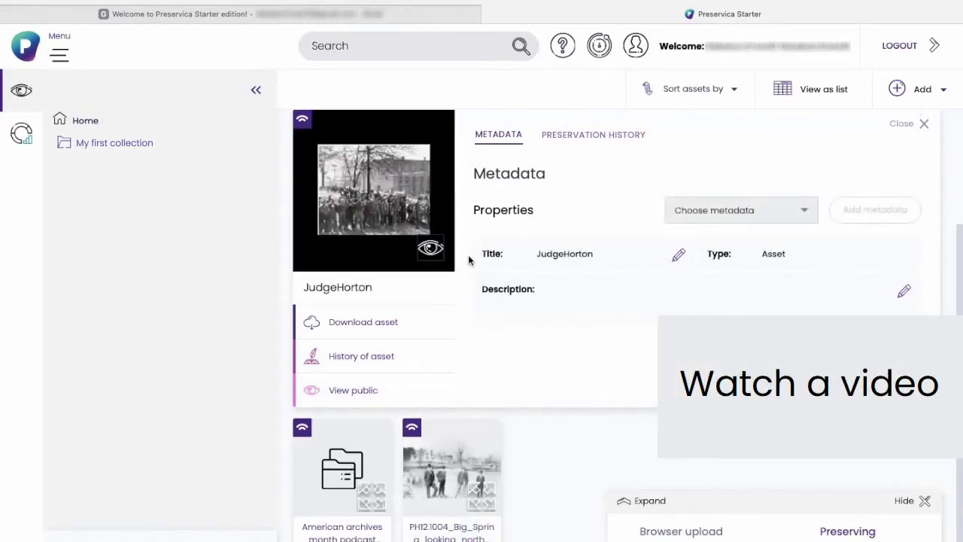
pyautogui.click(439, 254)
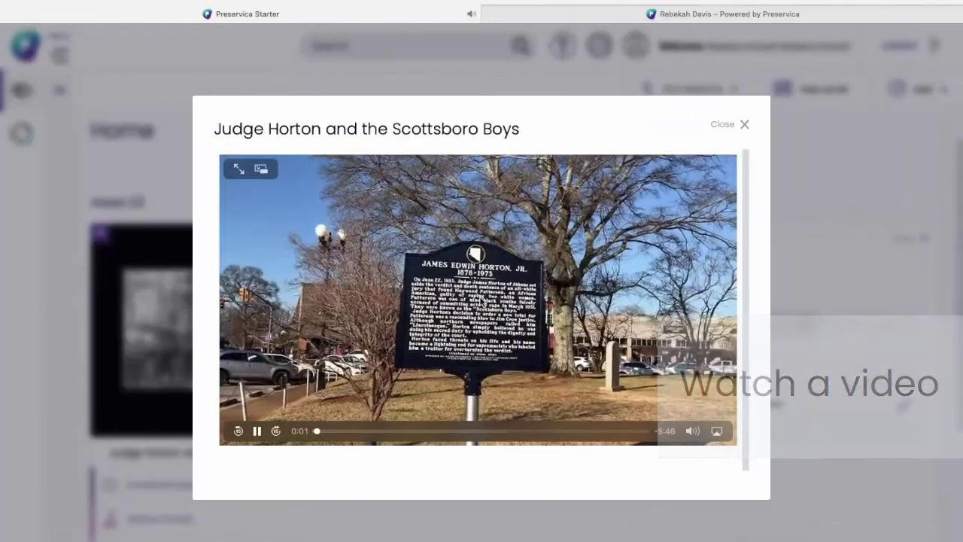
pyautogui.press('XF86AudioRaiseVolume')
pyautogui.press('XF86AudioRaiseVolume')
pyautogui.press('XF86AudioRaiseVolume')
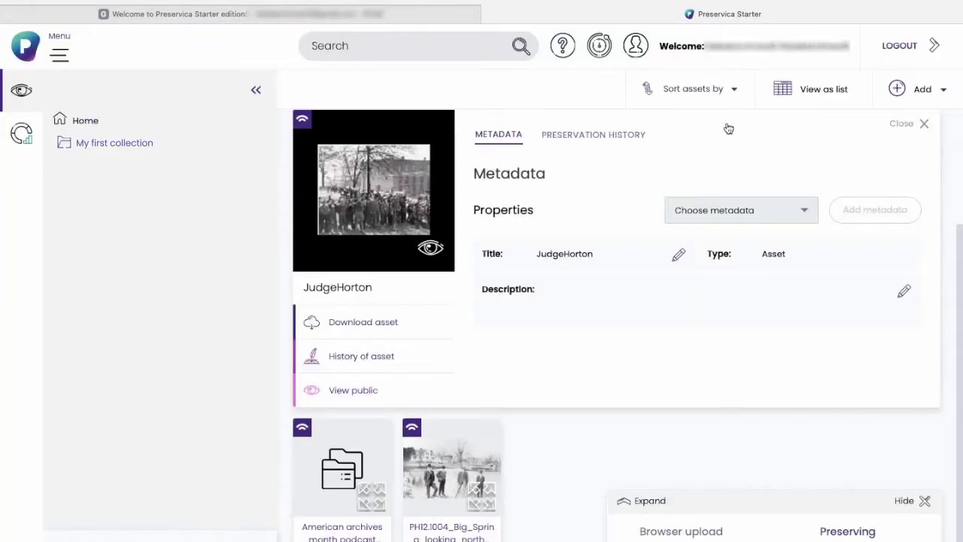
# Step: Open the American archives month podcast's public page in a new tab
pyautogui.click(361, 493)
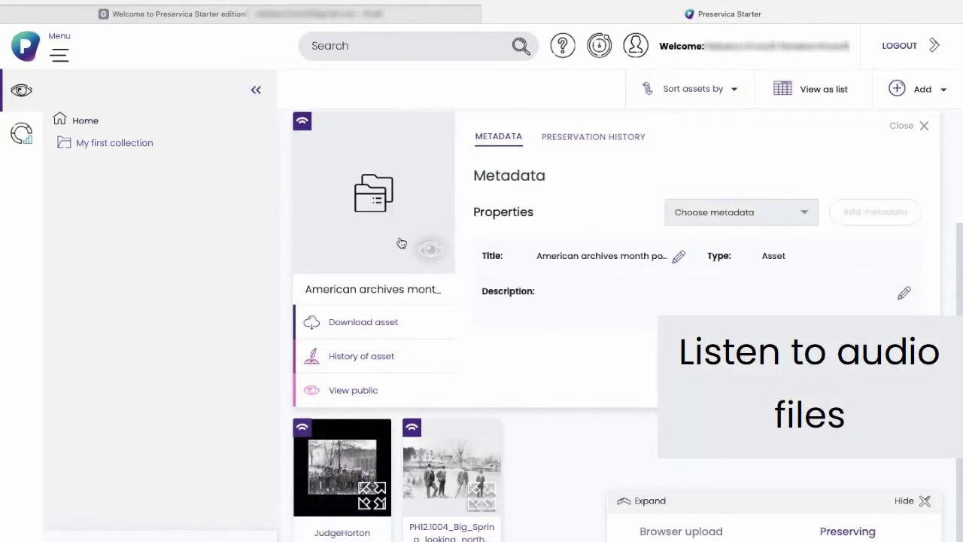
pyautogui.click(389, 387)
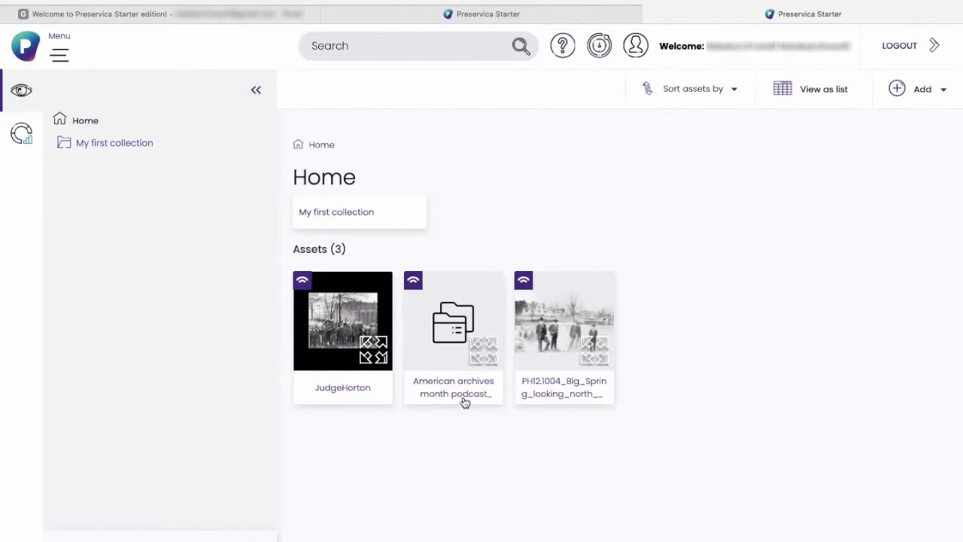
# Step: Set InstaSocial800x800.jpg from Downloads as the podcast asset's thumbnail
pyautogui.rightClick(465, 403)
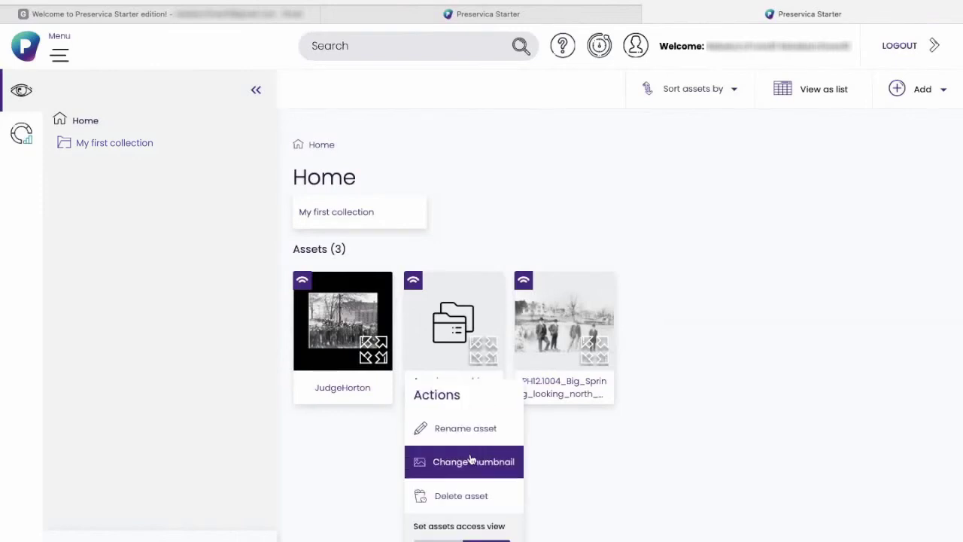
pyautogui.click(463, 461)
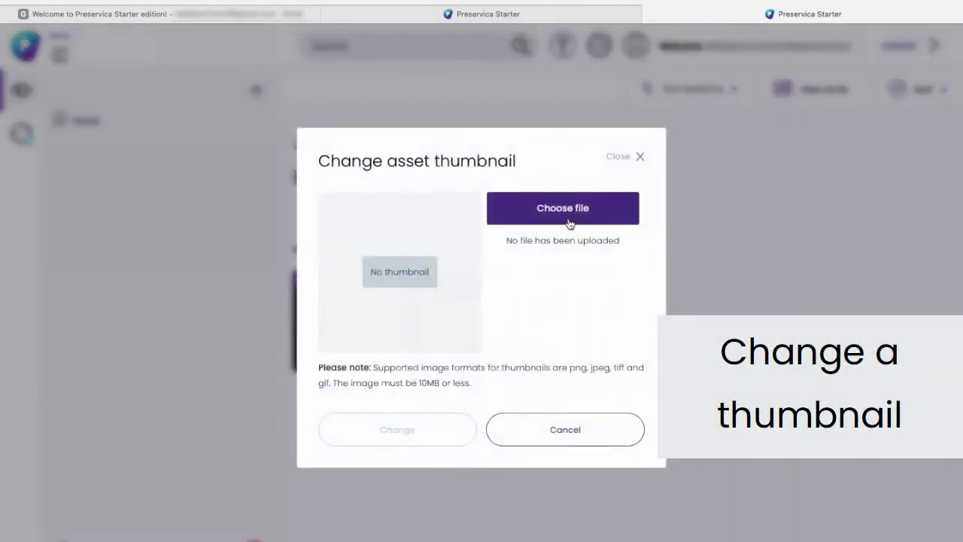
pyautogui.click(570, 221)
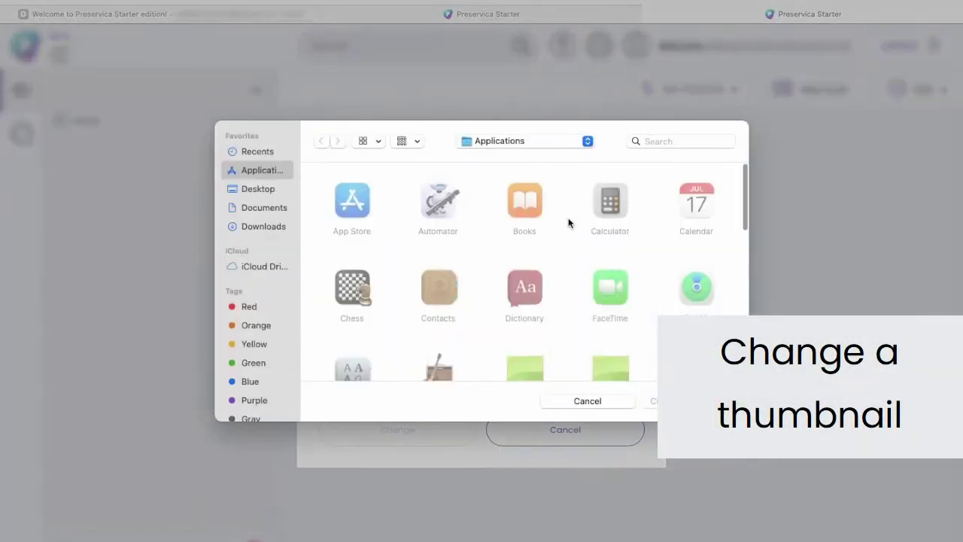
pyautogui.click(258, 229)
pyautogui.click(525, 299)
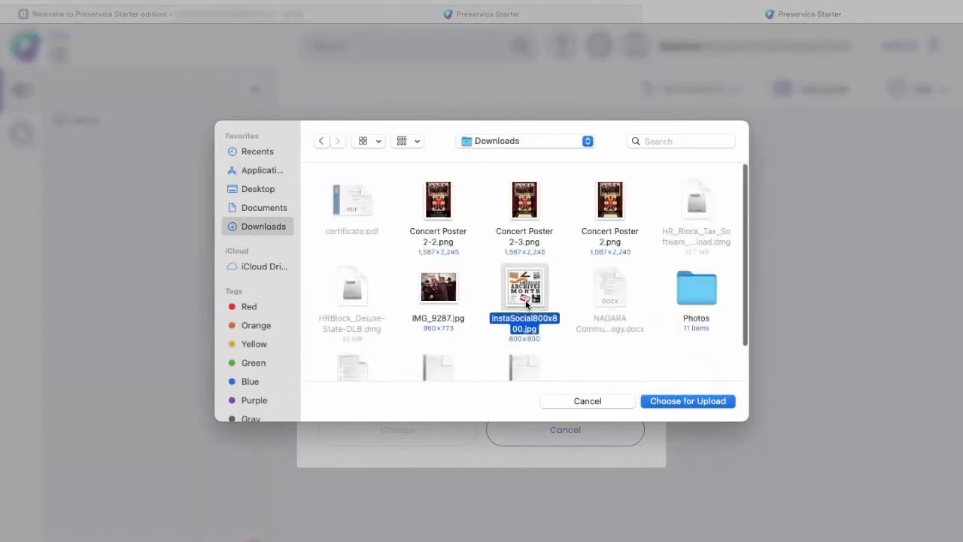
pyautogui.doubleClick(525, 299)
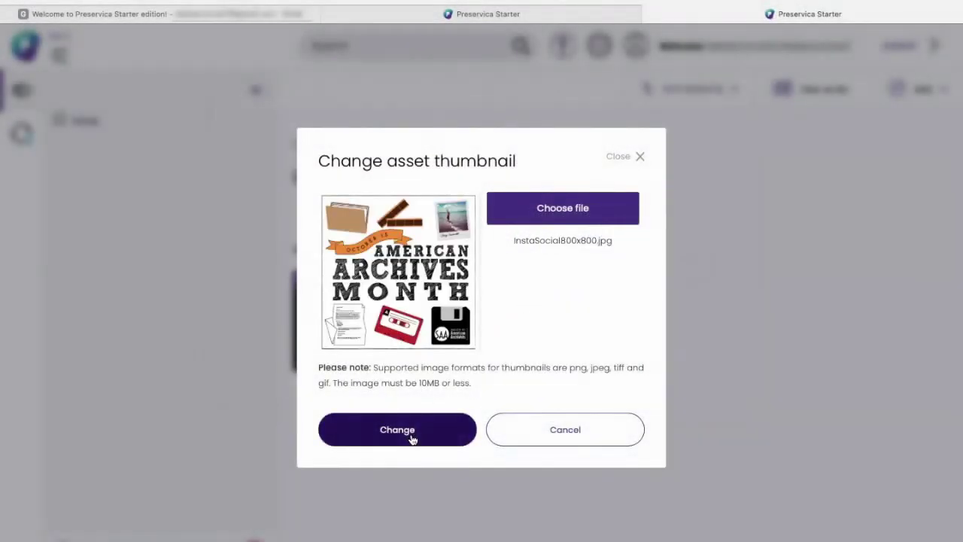
pyautogui.click(397, 429)
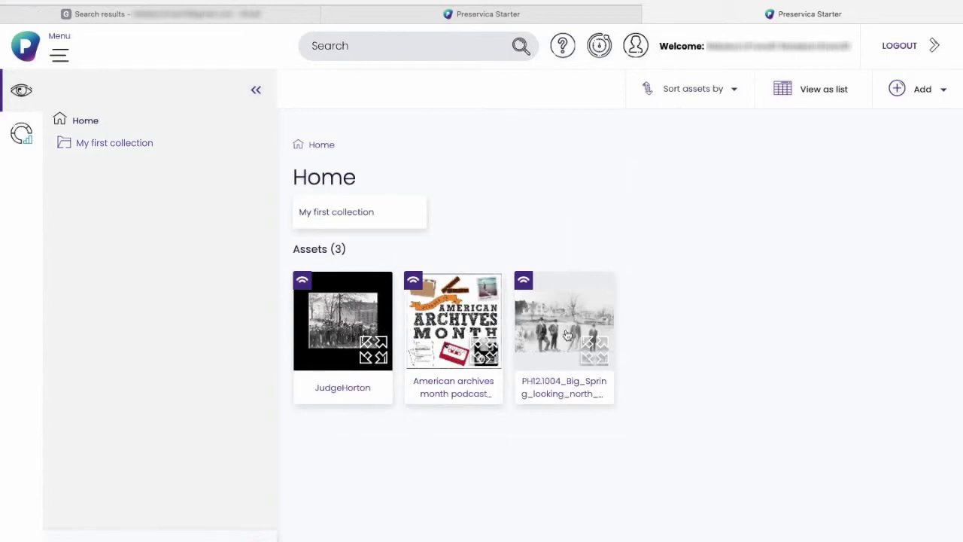
# Step: Review the preservation history of the JudgeHorton, podcast and Big Spring assets, then close the extra tab
pyautogui.click(333, 303)
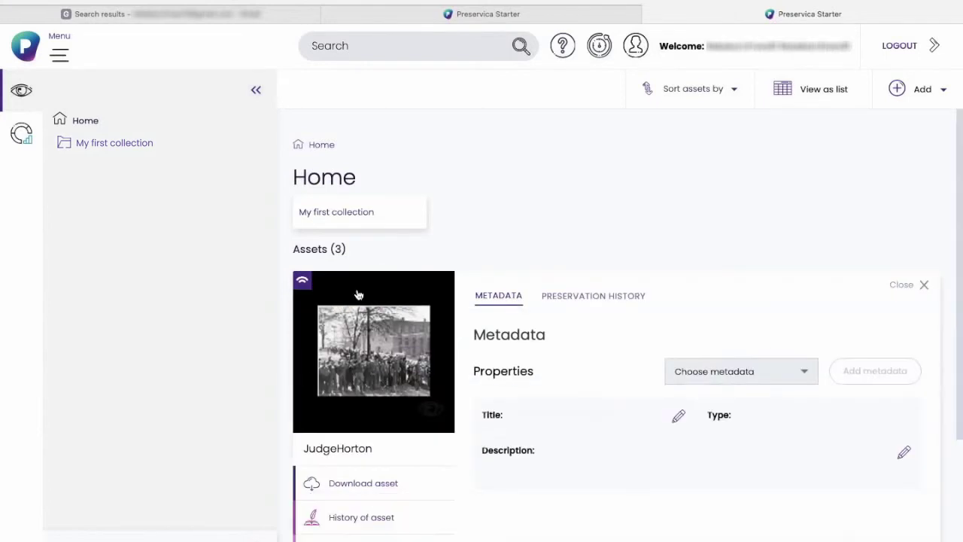
pyautogui.click(609, 293)
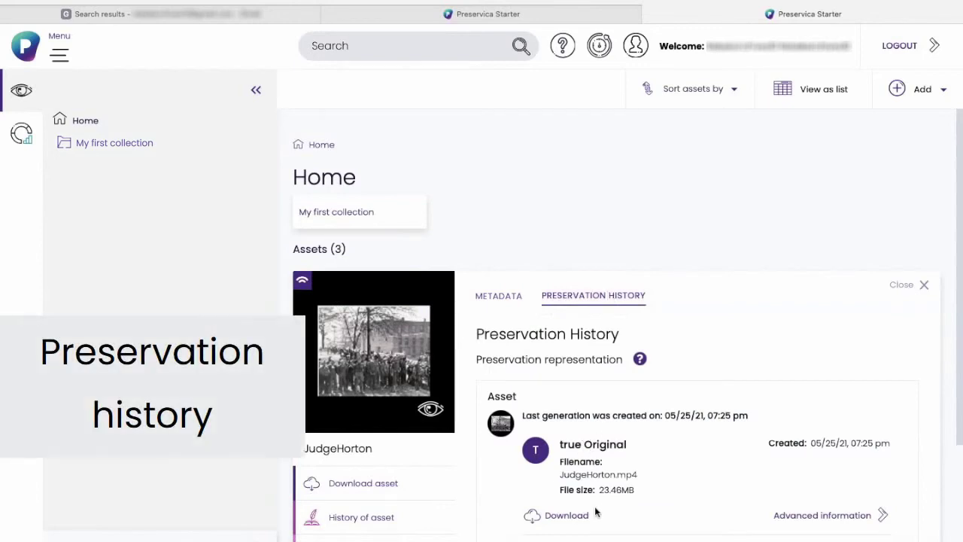
pyautogui.scroll(-2, 595, 511)
pyautogui.click(360, 501)
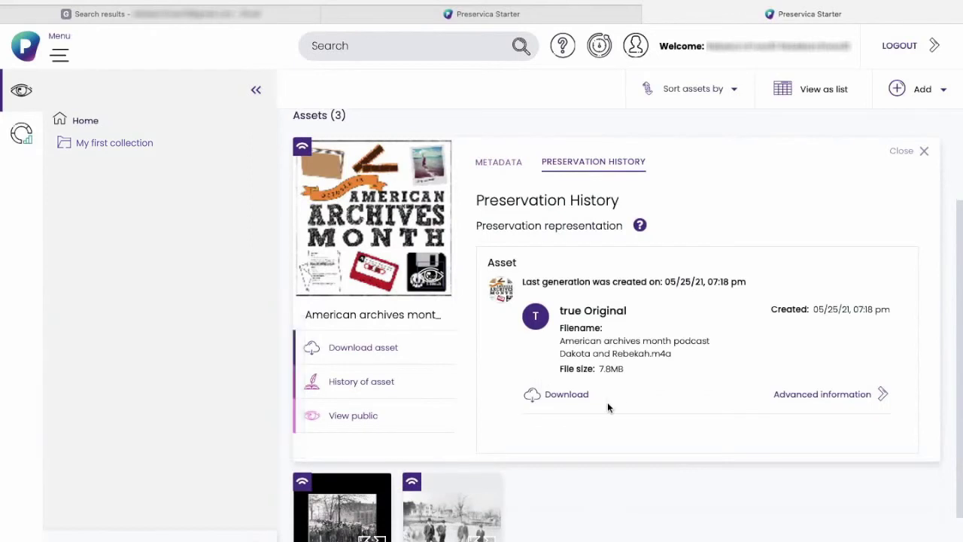
pyautogui.click(451, 506)
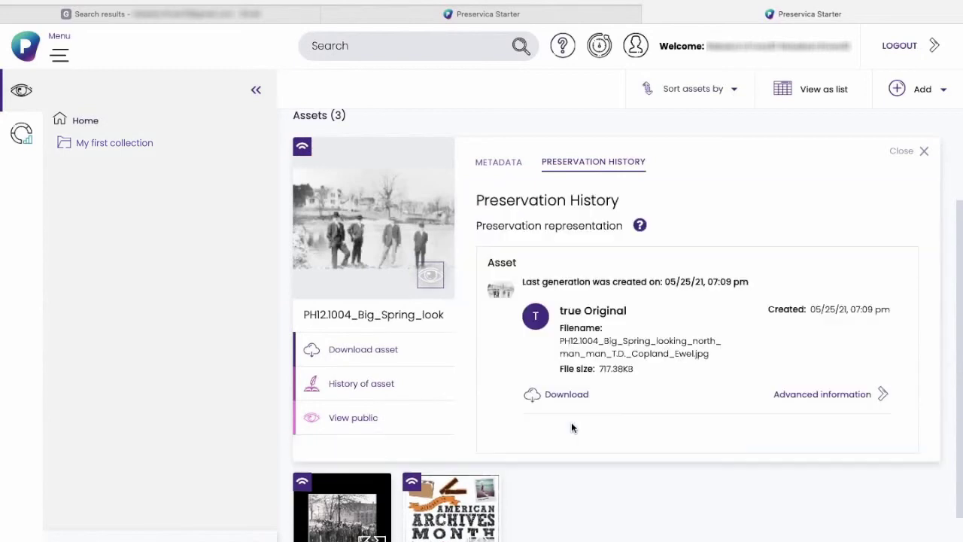
pyautogui.hotkey('ctrl', 'w')
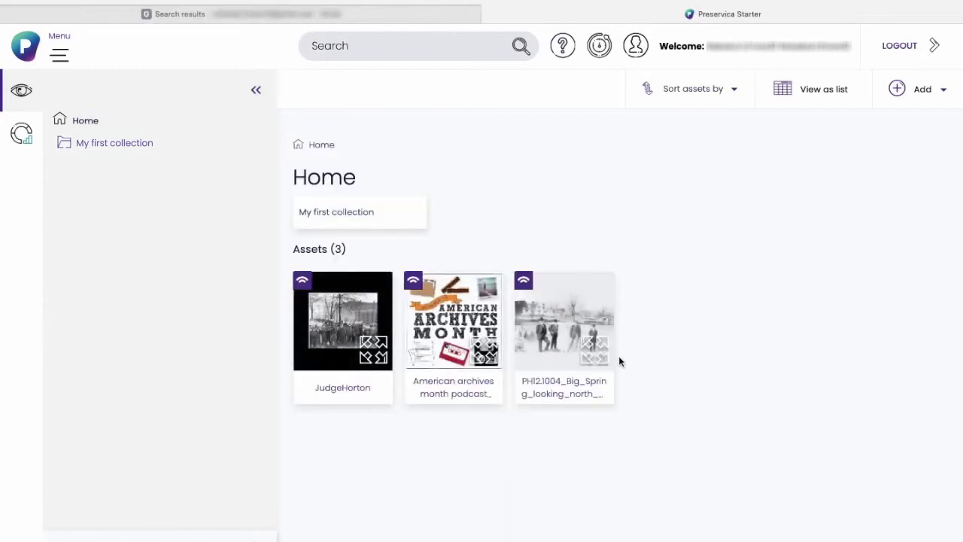
# Step: Retitle JudgeHorton 'Judge Horton and the Scottsboro Boys' and start its description about Judge James Horton
pyautogui.click(334, 400)
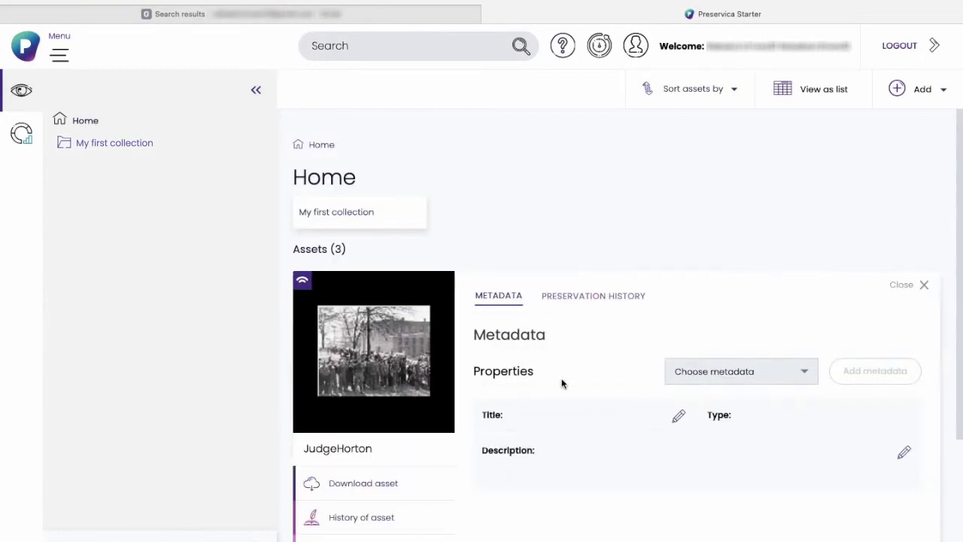
pyautogui.click(680, 419)
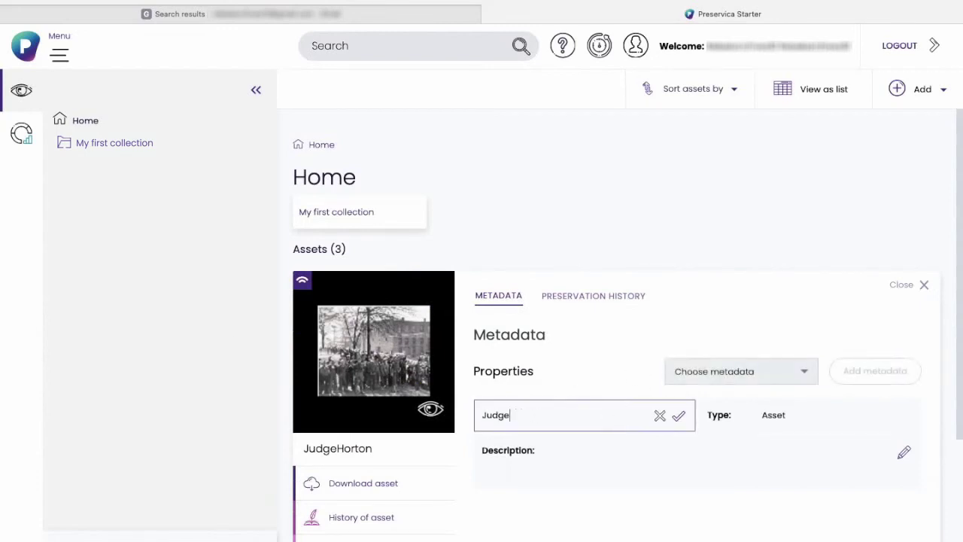
pyautogui.write('Horton and the Scottsbo')
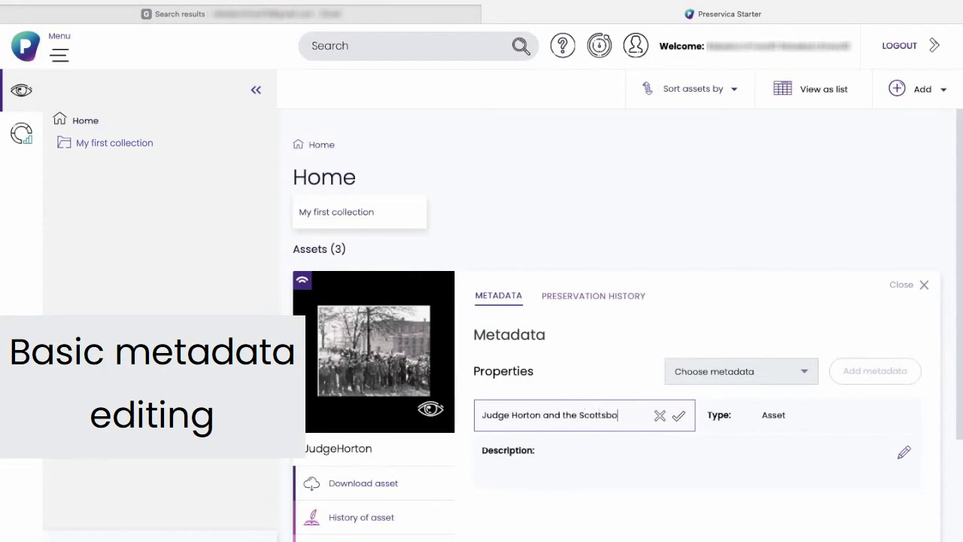
pyautogui.write('ro Boys')
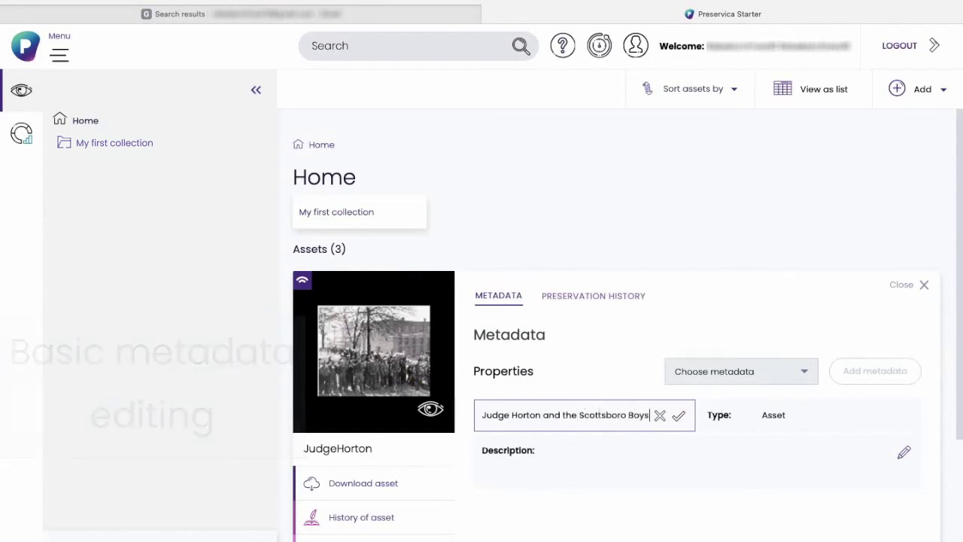
pyautogui.click(679, 416)
pyautogui.click(904, 451)
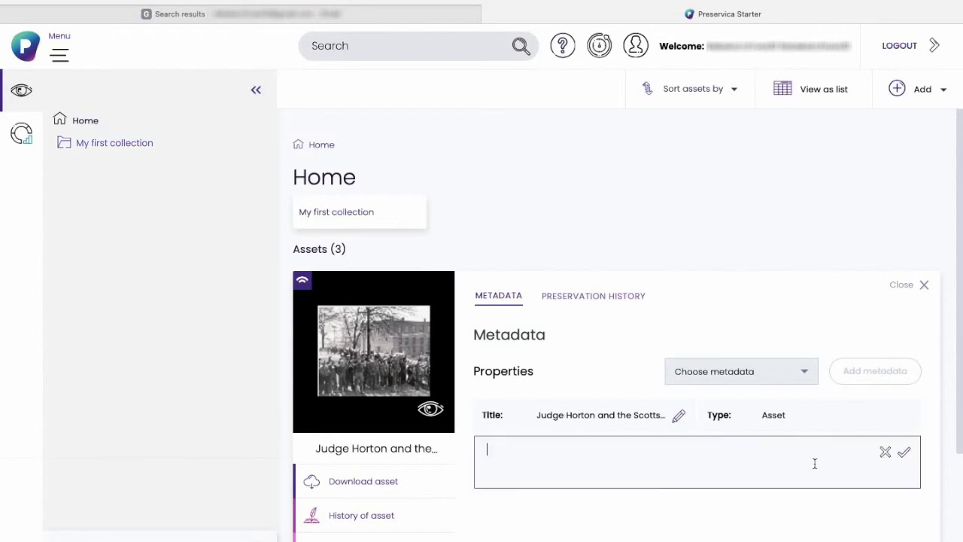
pyautogui.write('Video about local ju')
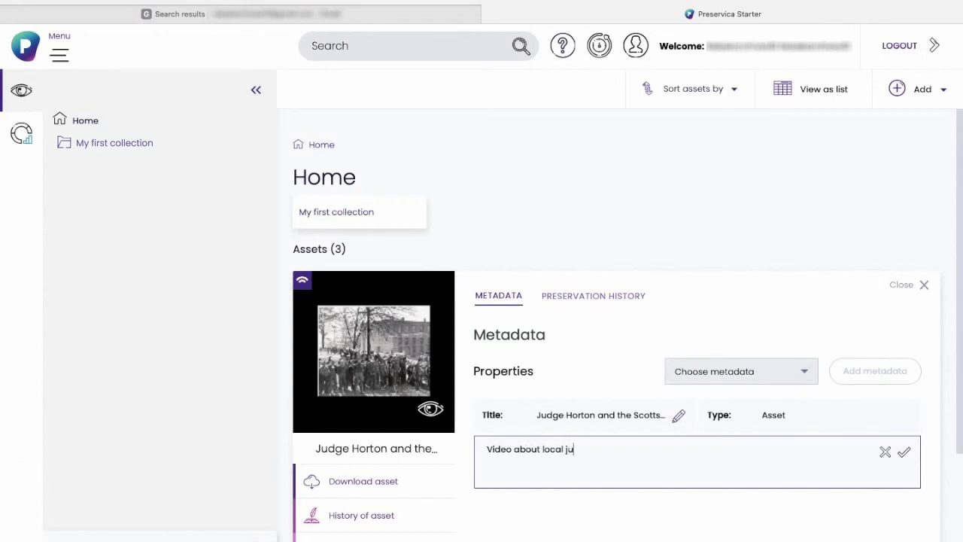
pyautogui.write("dge James Horton's invo")
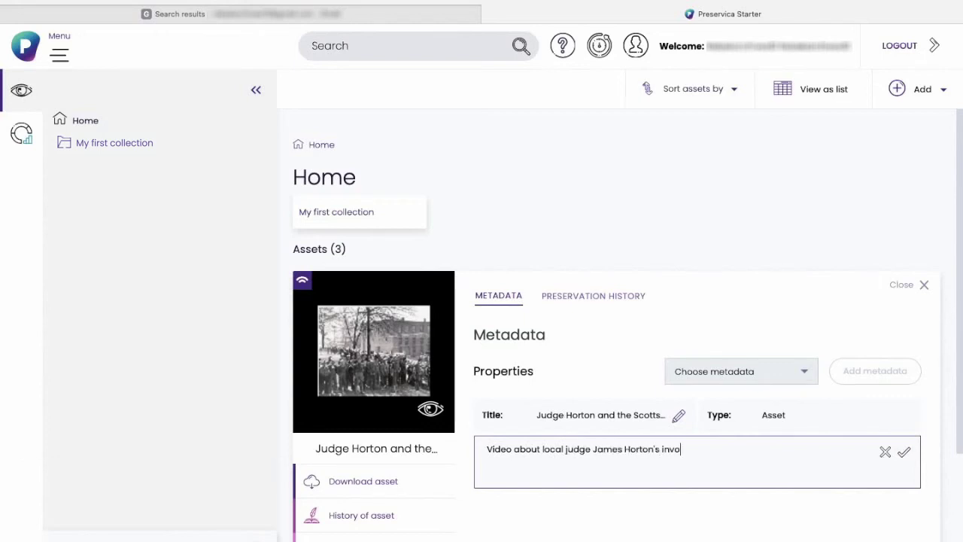
pyautogui.write('lvement in the')
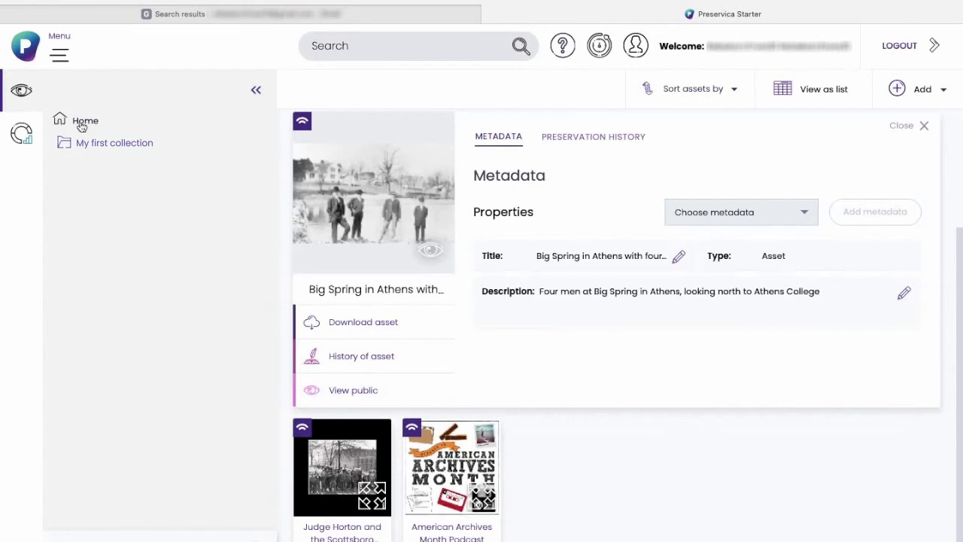
# Step: Go back to Home and open the account dashboard showing 0.02GB used
pyautogui.click(83, 124)
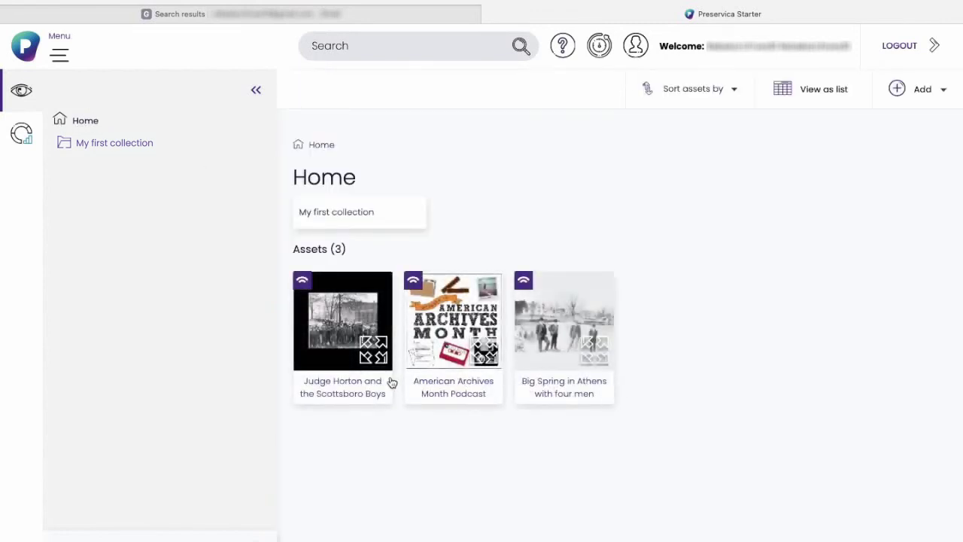
pyautogui.click(21, 134)
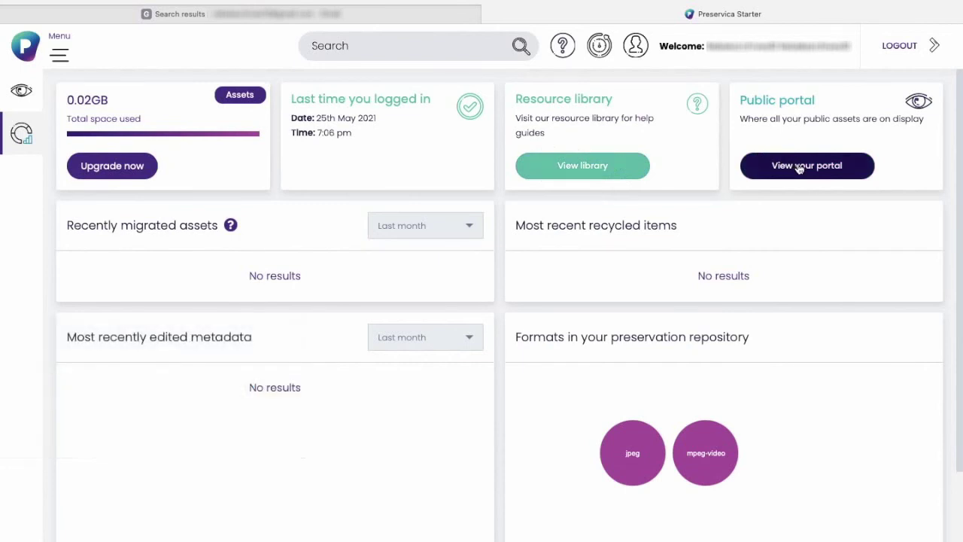
# Step: Open the public portal in a new tab and scroll down to Top level collections
pyautogui.click(799, 165)
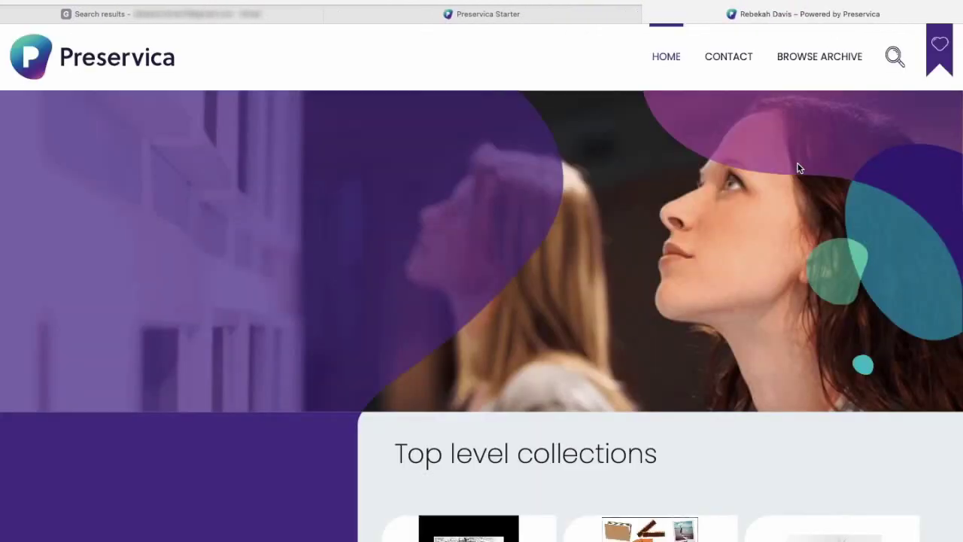
pyautogui.scroll(-3, 730, 254)
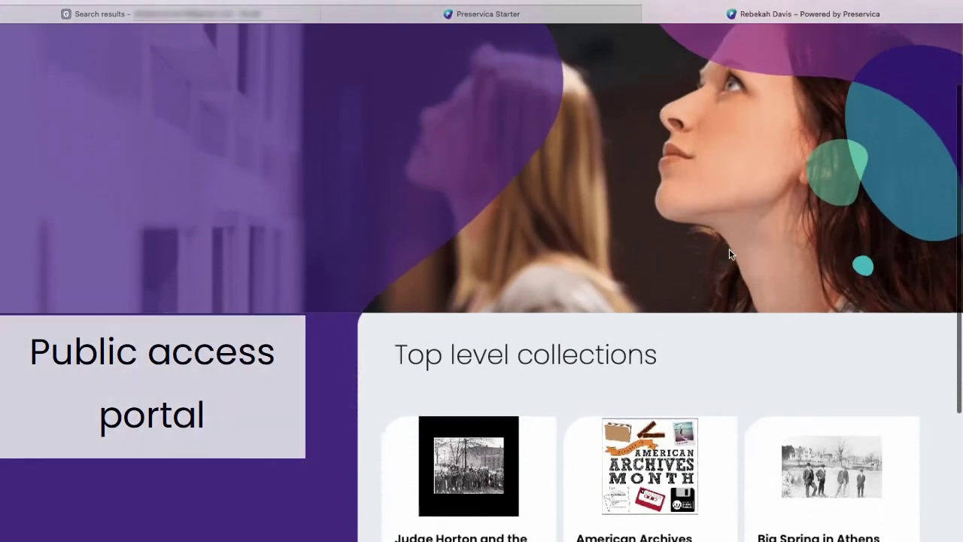
pyautogui.scroll(-2, 729, 255)
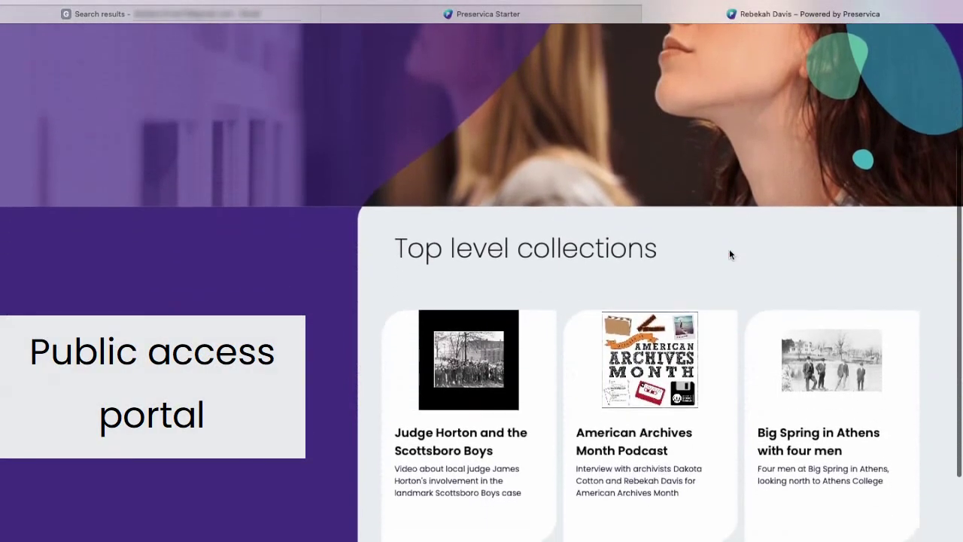
pyautogui.scroll(-2, 730, 250)
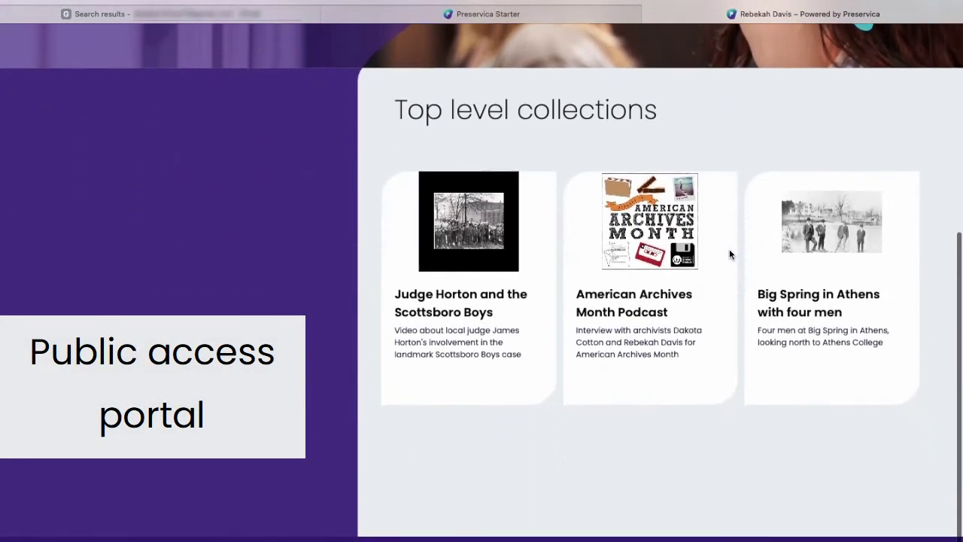